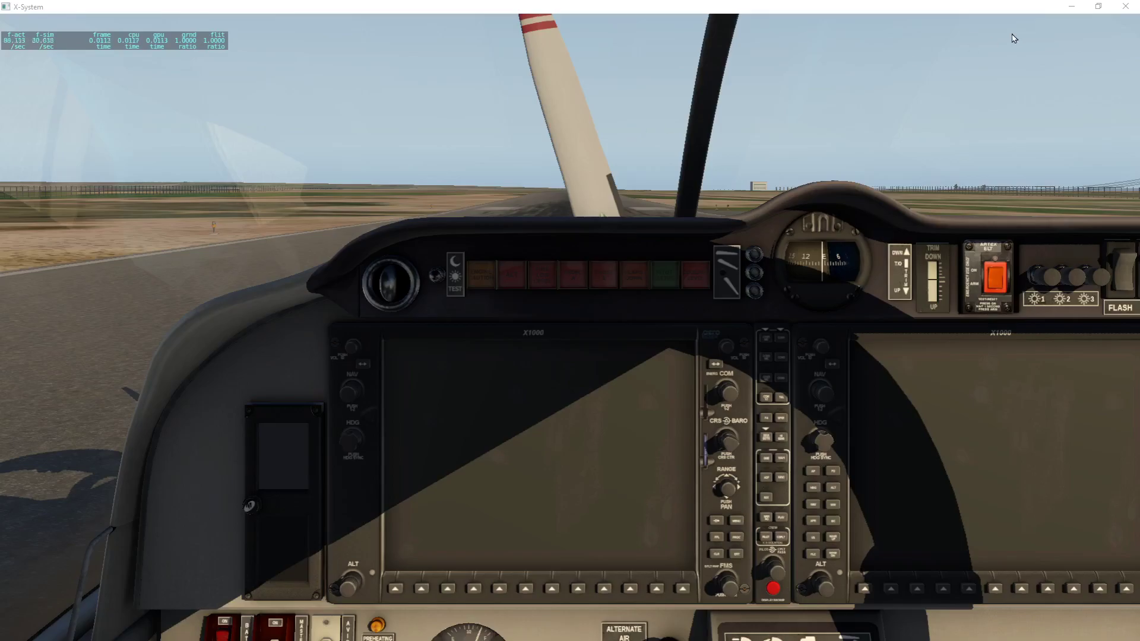
# Step: Get ready to pop out the left X1000 display from the X-Plane 11 cockpit
pyautogui.moveTo(1015, 20)
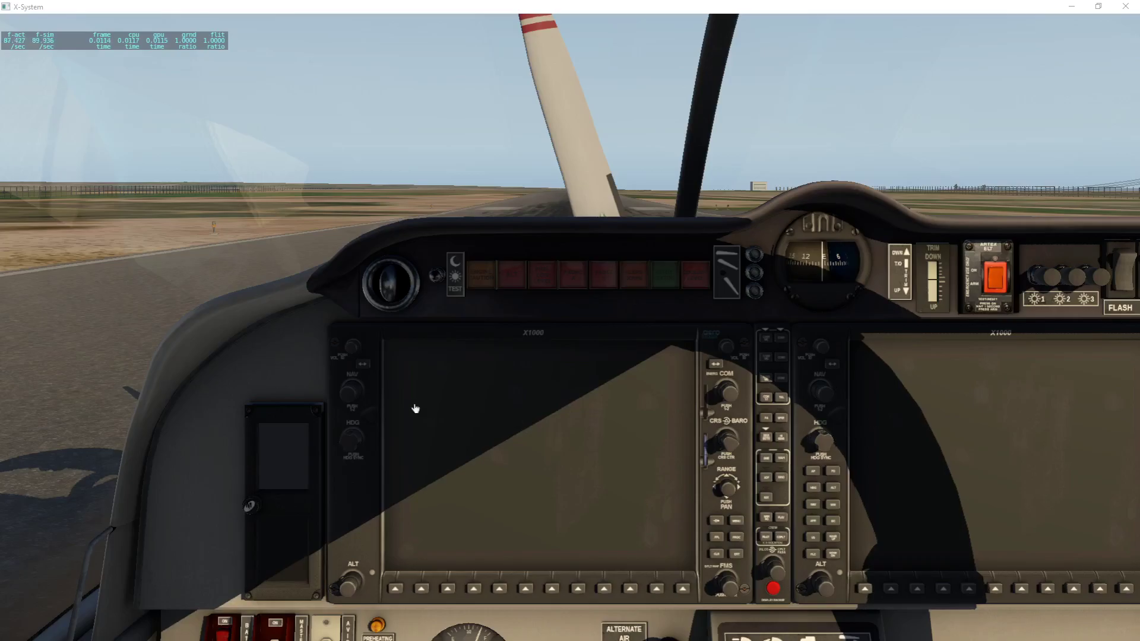
# Step: Pop out the left X1000 display and drag its floating window down near the screen centre
pyautogui.click(512, 421)
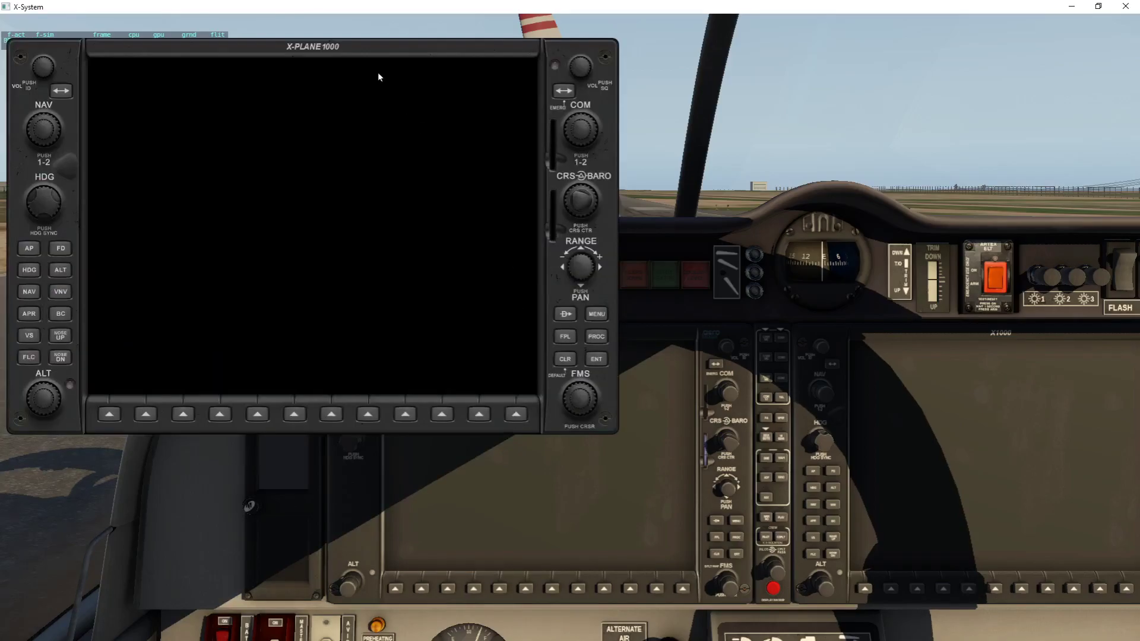
pyautogui.moveTo(268, 50); pyautogui.dragTo(377, 37)
pyautogui.moveTo(506, 35); pyautogui.dragTo(564, 97)
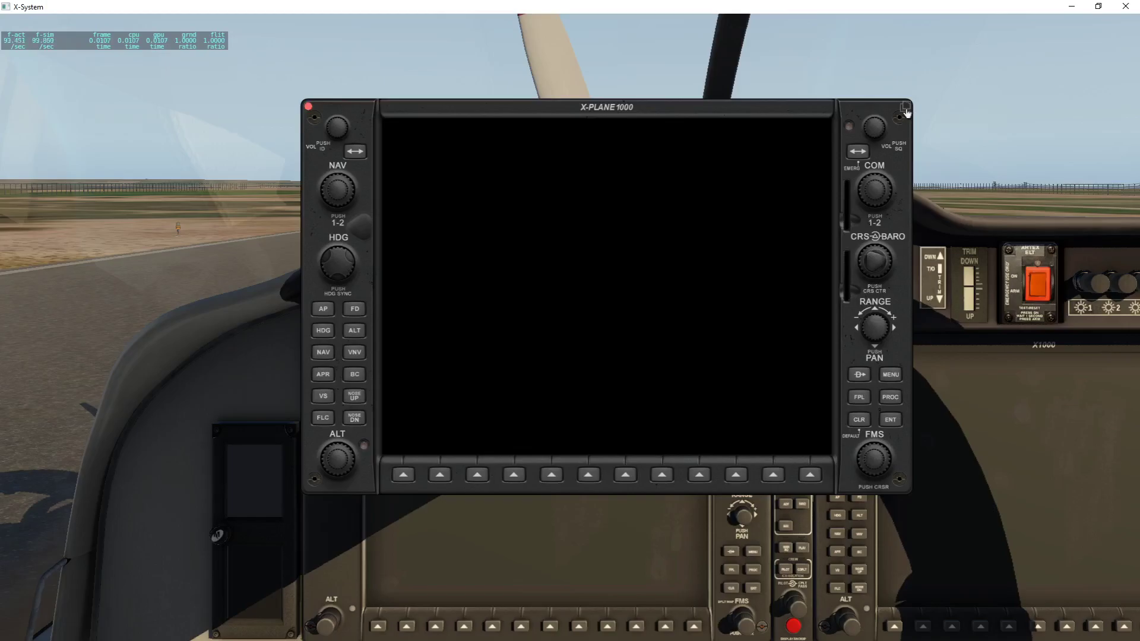
# Step: Convert the floating X1000 display to a separate OS window and place it over the cockpit
pyautogui.click(905, 108)
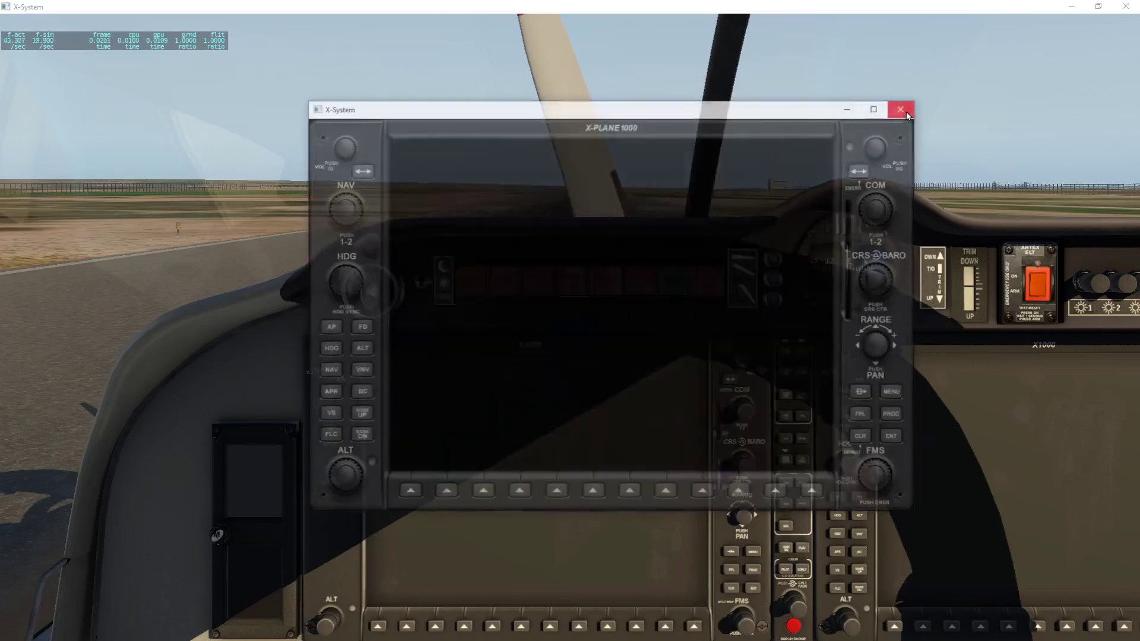
pyautogui.moveTo(651, 108); pyautogui.dragTo(702, 98)
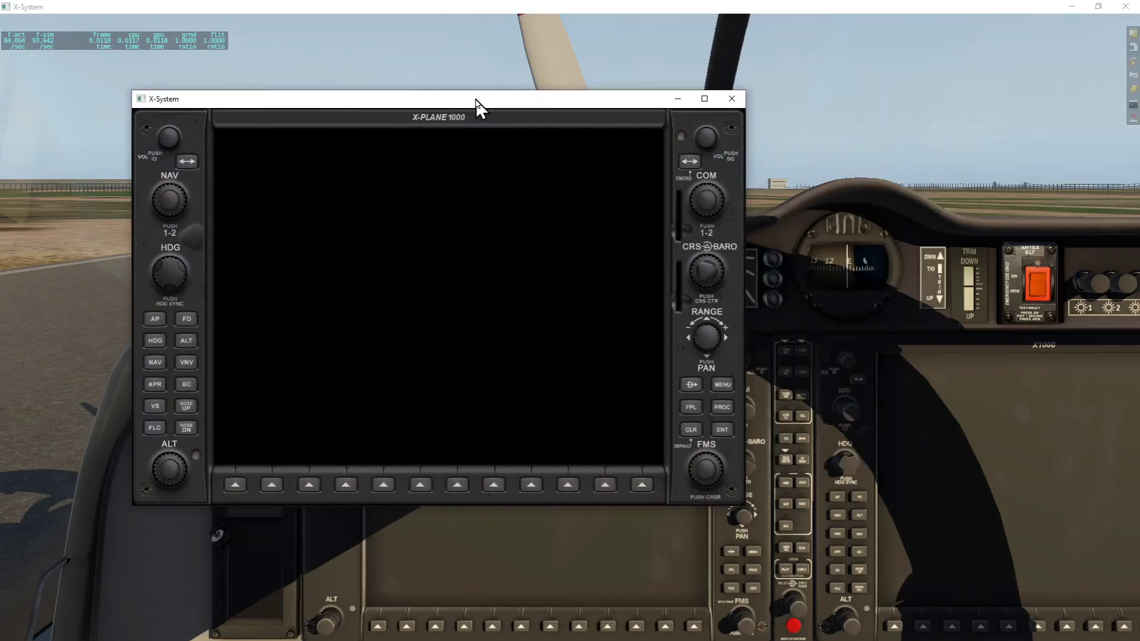
pyautogui.moveTo(477, 103); pyautogui.dragTo(1139, 124)
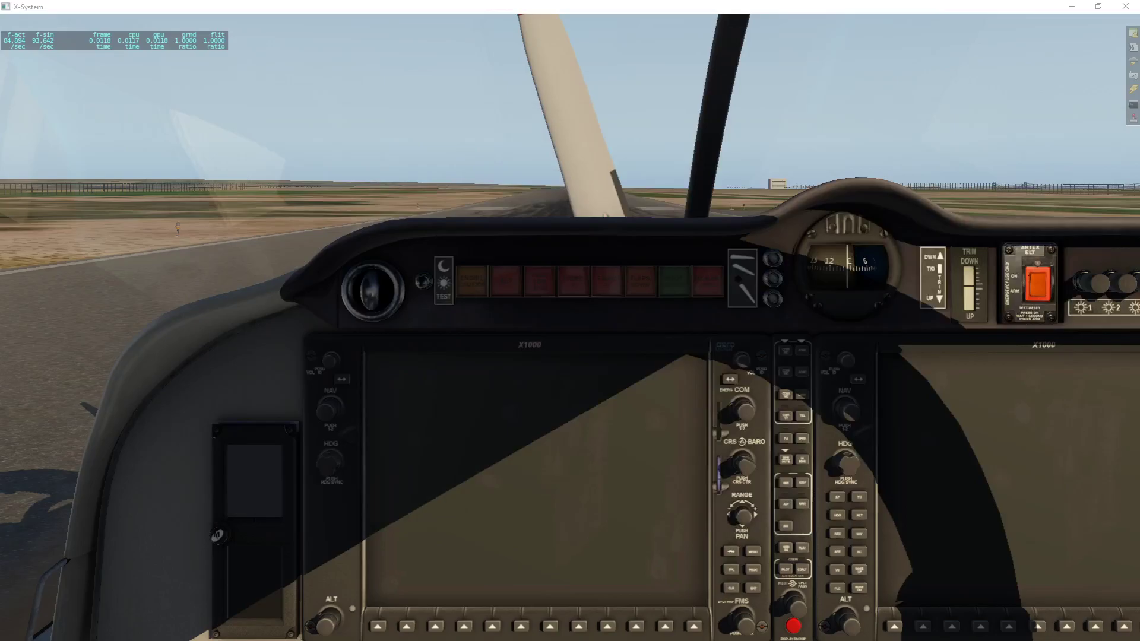
pyautogui.moveTo(1139, 124); pyautogui.dragTo(614, 146)
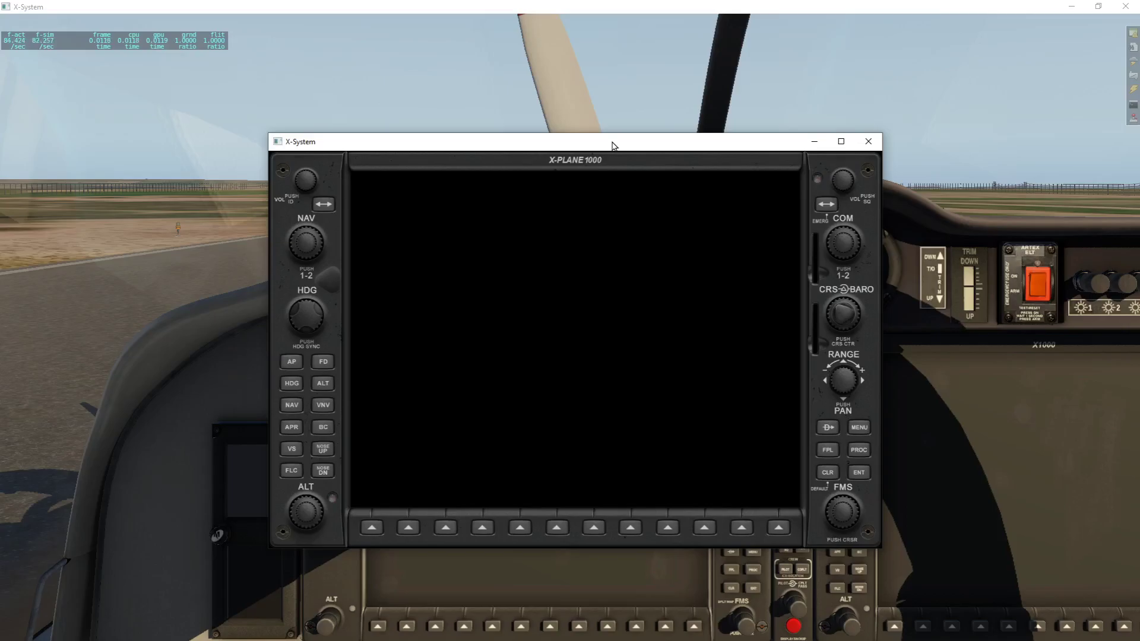
# Step: Move the X1000 window to the second monitor, then shrink it and centre it
pyautogui.moveTo(613, 148); pyautogui.dragTo(1139, 161)
pyautogui.moveTo(906, 10)
pyautogui.moveTo(611, 12)
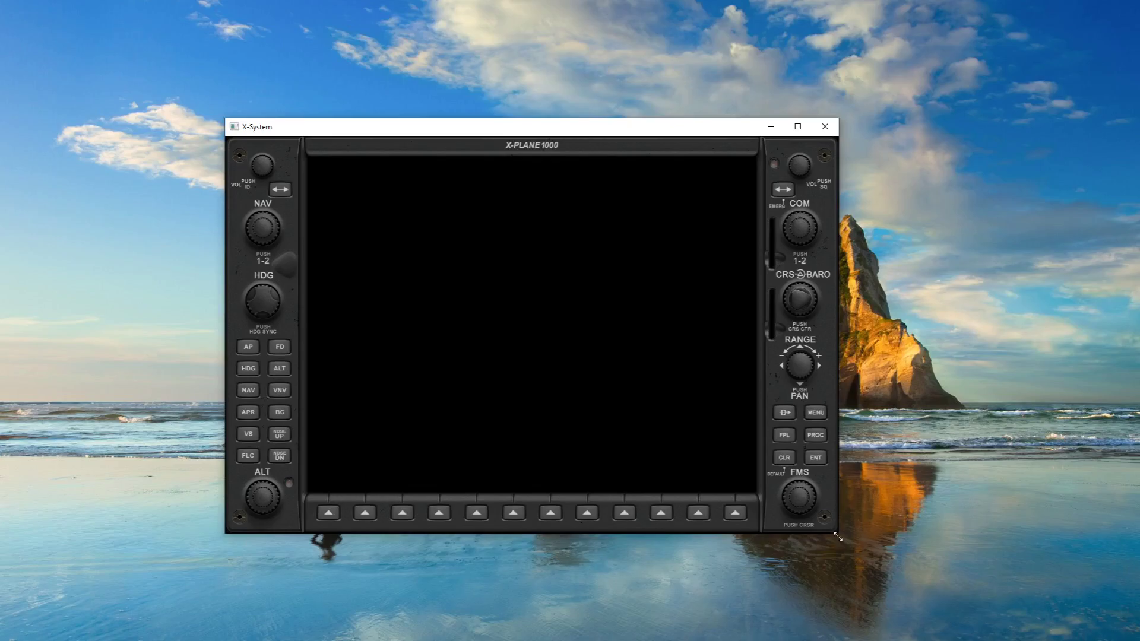
pyautogui.moveTo(838, 536); pyautogui.dragTo(494, 390)
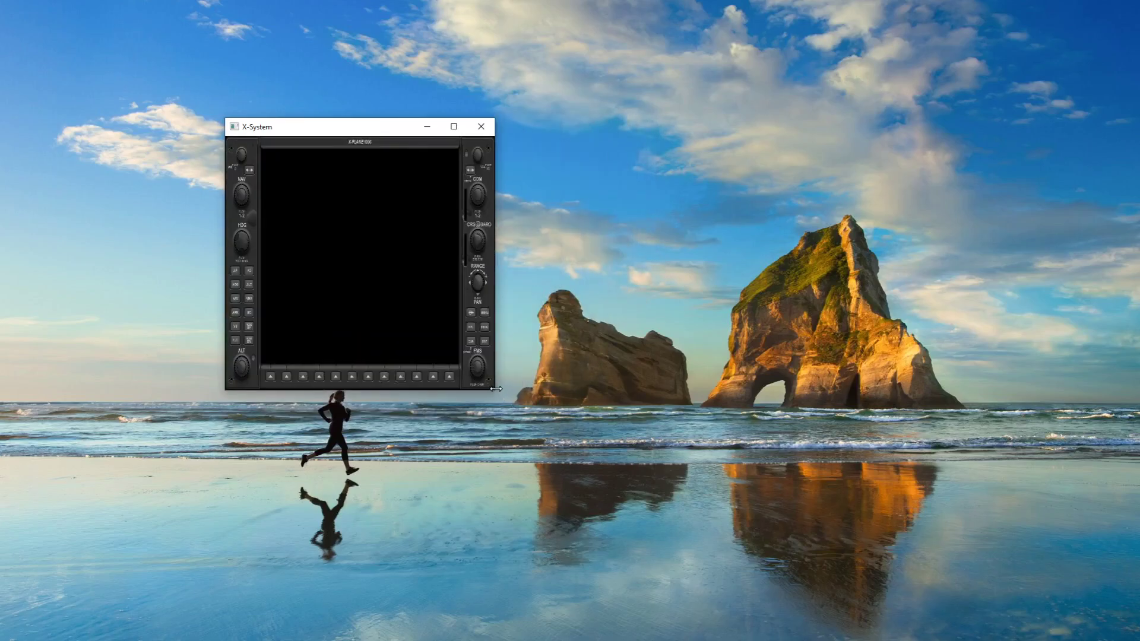
pyautogui.moveTo(494, 393); pyautogui.dragTo(784, 521)
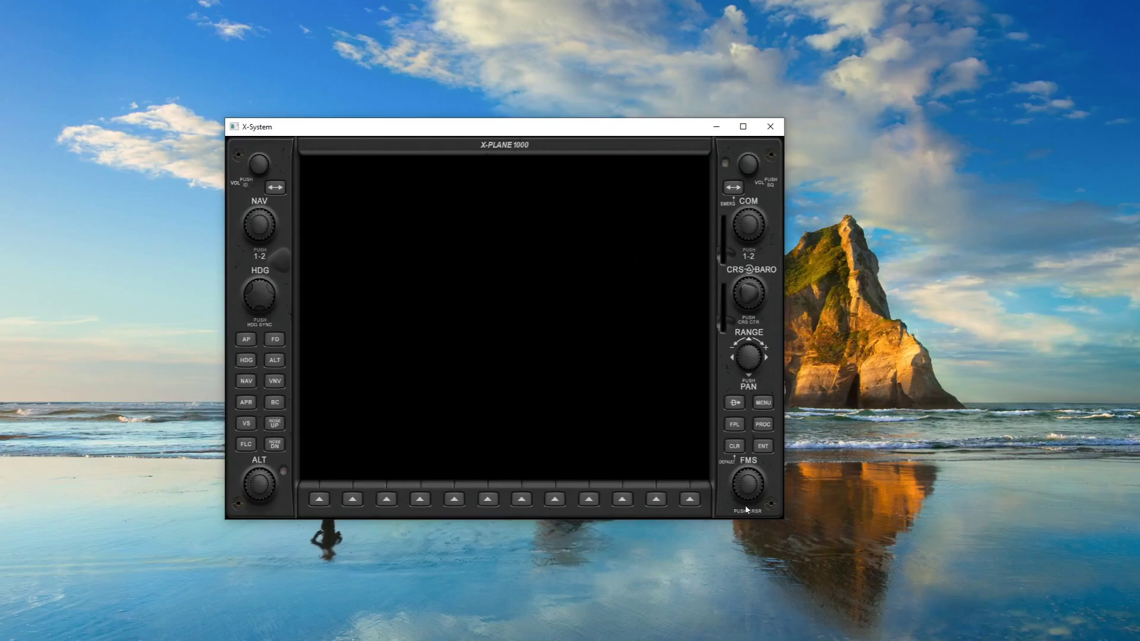
pyautogui.moveTo(549, 136); pyautogui.dragTo(586, 135)
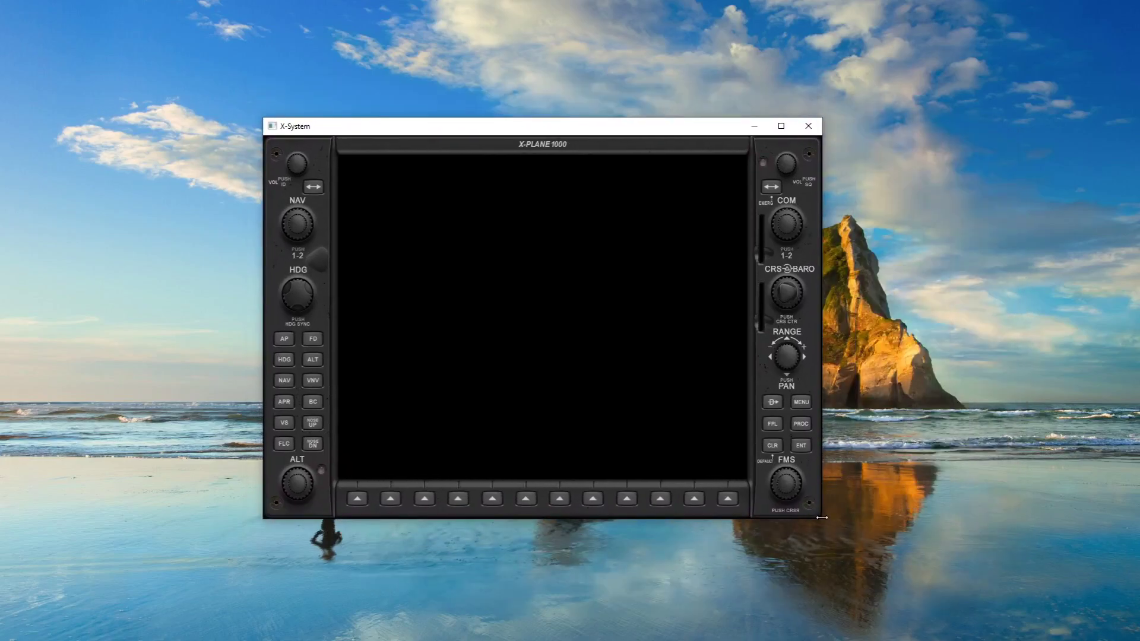
pyautogui.moveTo(822, 518); pyautogui.dragTo(652, 392)
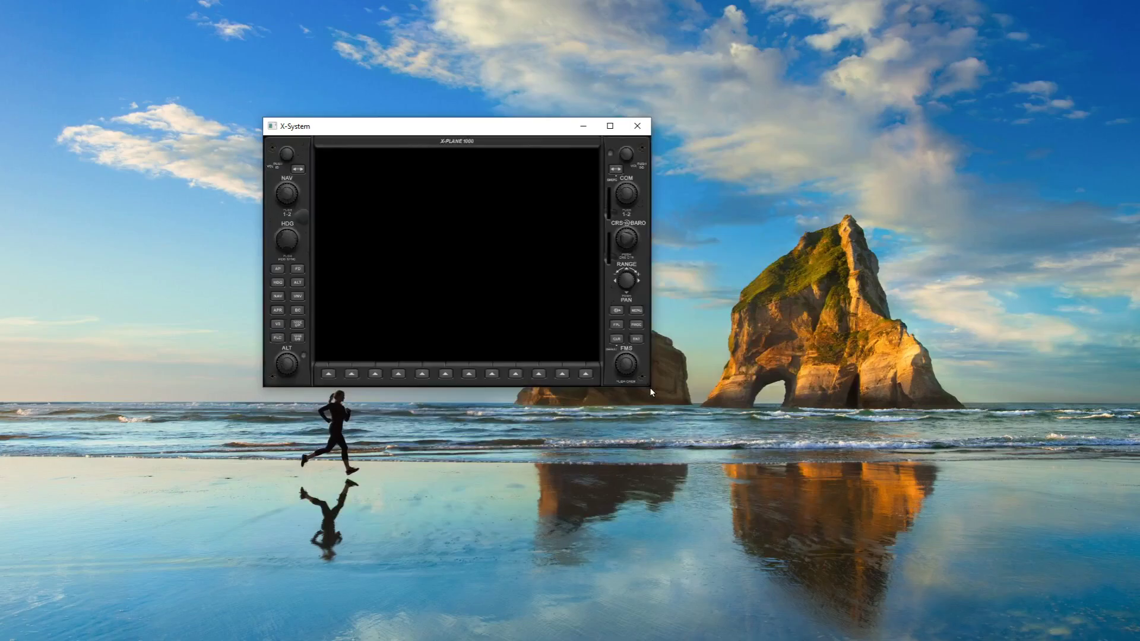
pyautogui.moveTo(502, 129); pyautogui.dragTo(566, 182)
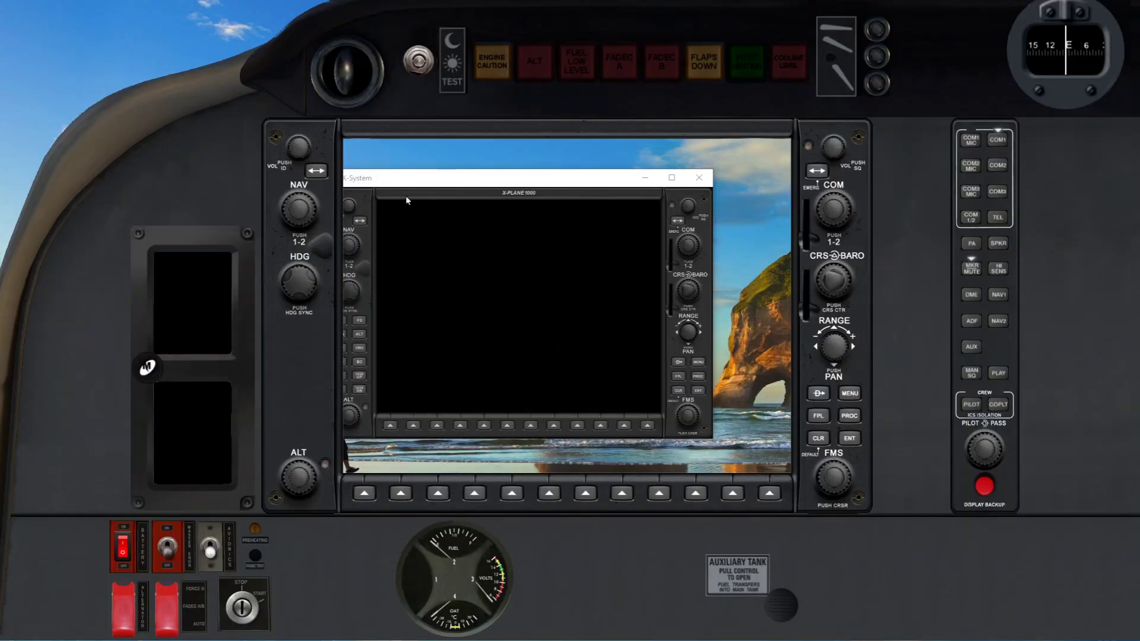
# Step: Slide the X1000 window right, behind the DR401 panel's screen opening
pyautogui.moveTo(439, 183); pyautogui.dragTo(489, 183)
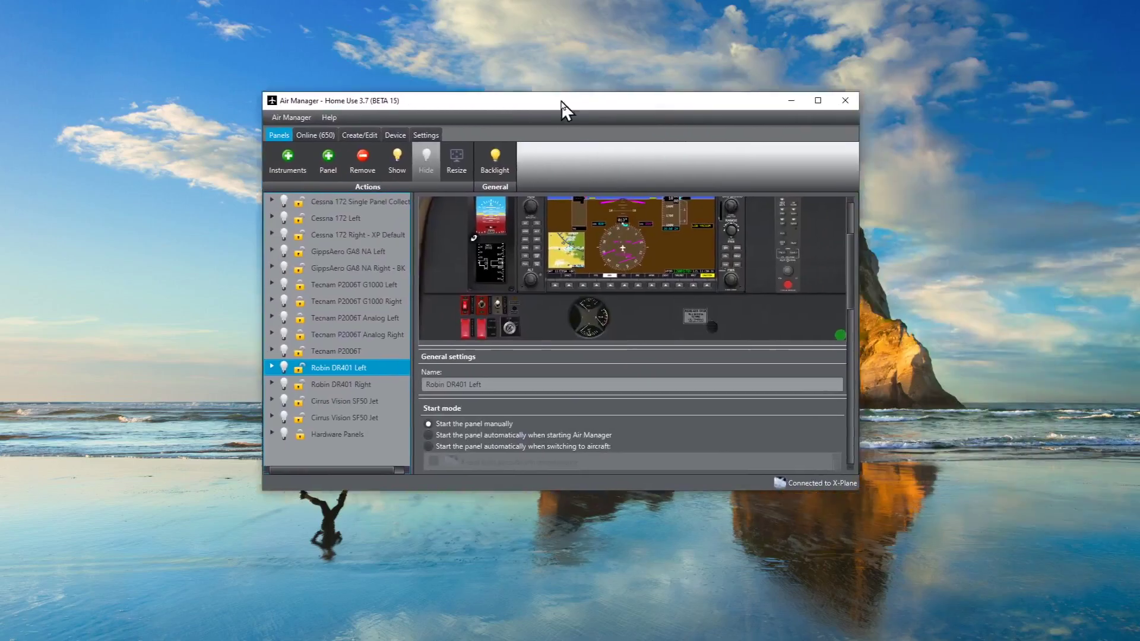
# Step: Maximize Air Manager, review the Robin DR401 Left panel settings, then send the window to the other monitor
pyautogui.moveTo(562, 109); pyautogui.dragTo(487, 109)
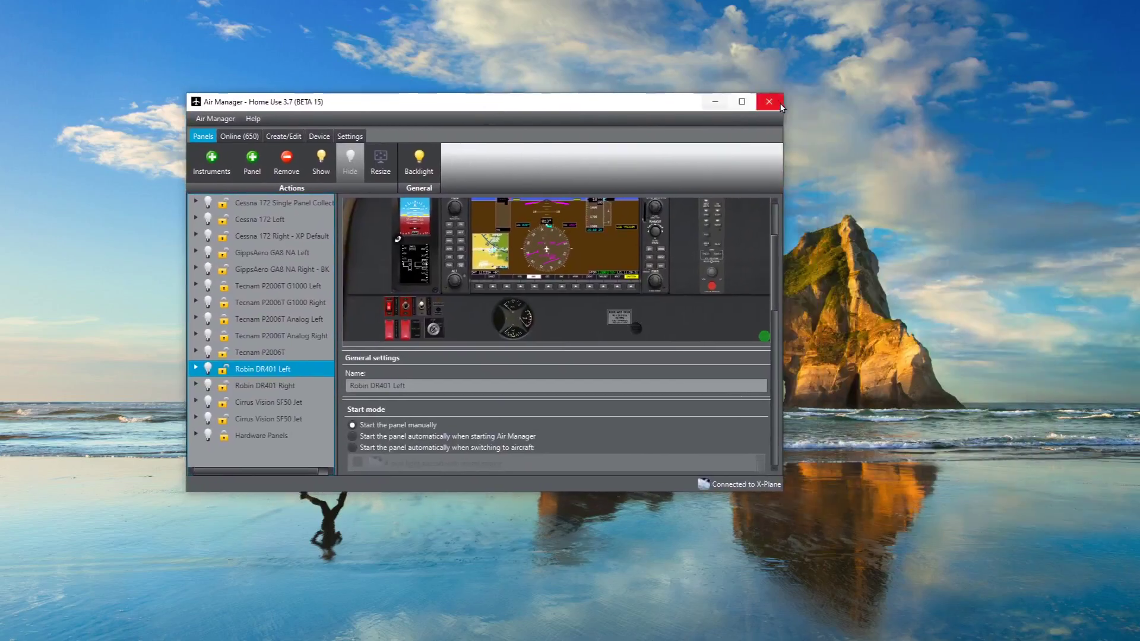
pyautogui.click(743, 102)
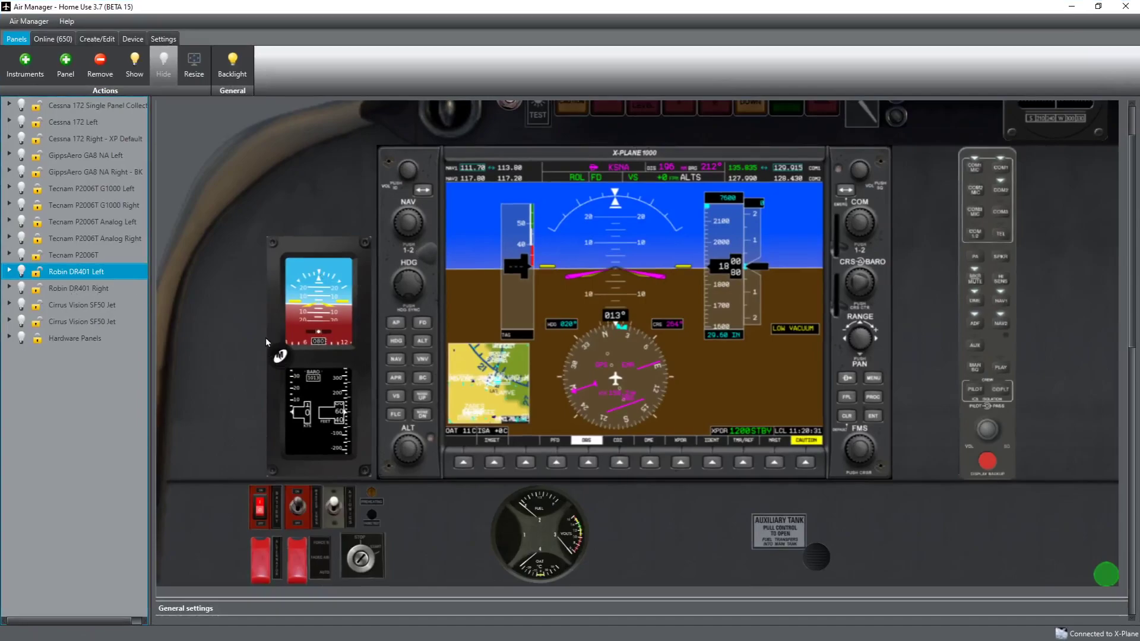
pyautogui.scroll(-2, 248, 344)
pyautogui.scroll(-10, 248, 343)
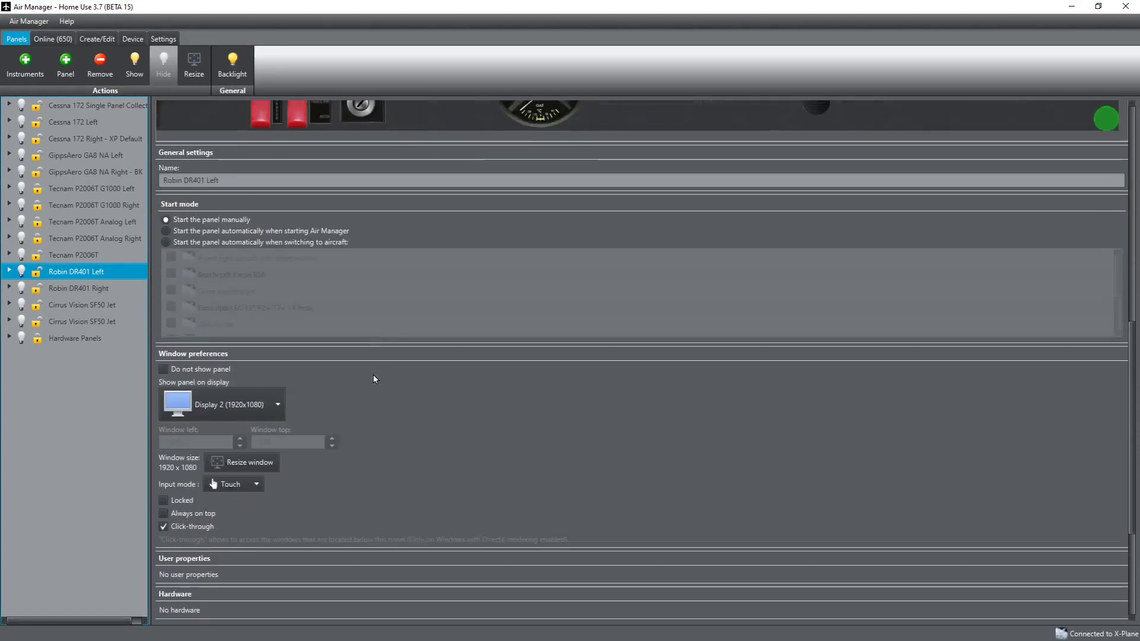
pyautogui.scroll(-1, 368, 335)
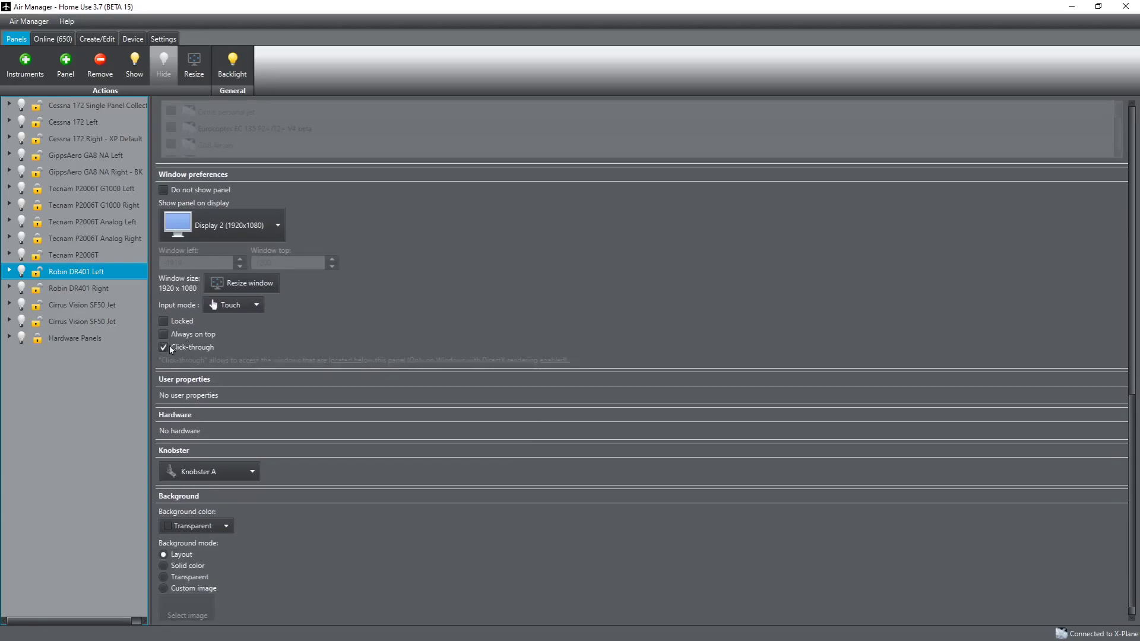
pyautogui.scroll(-1, 426, 288)
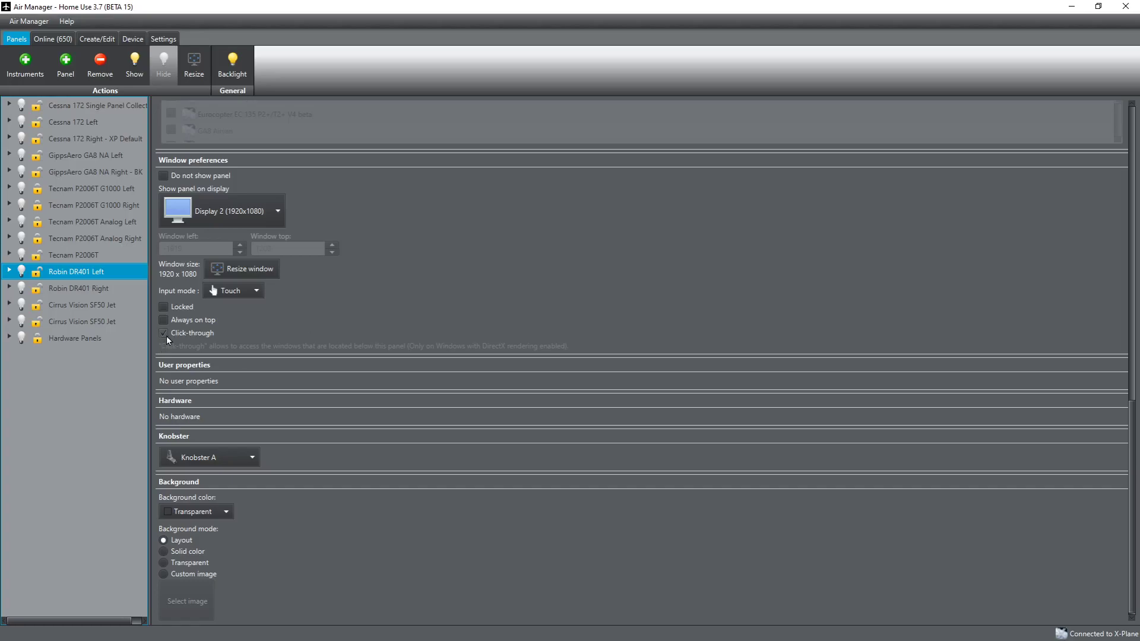
pyautogui.scroll(10, 465, 261)
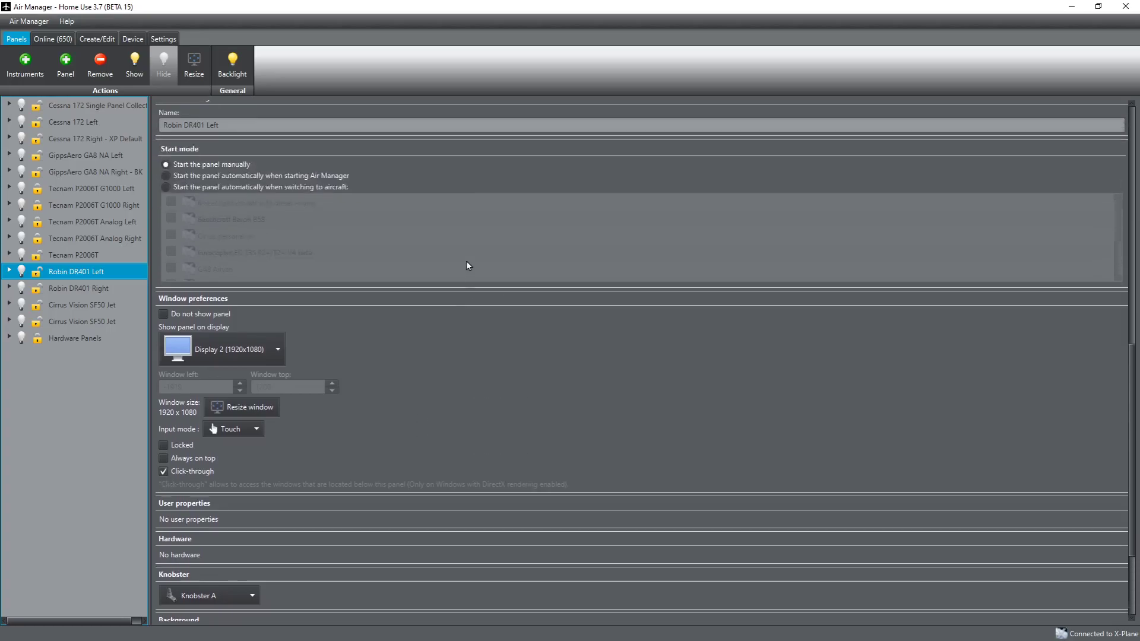
pyautogui.scroll(3, 467, 266)
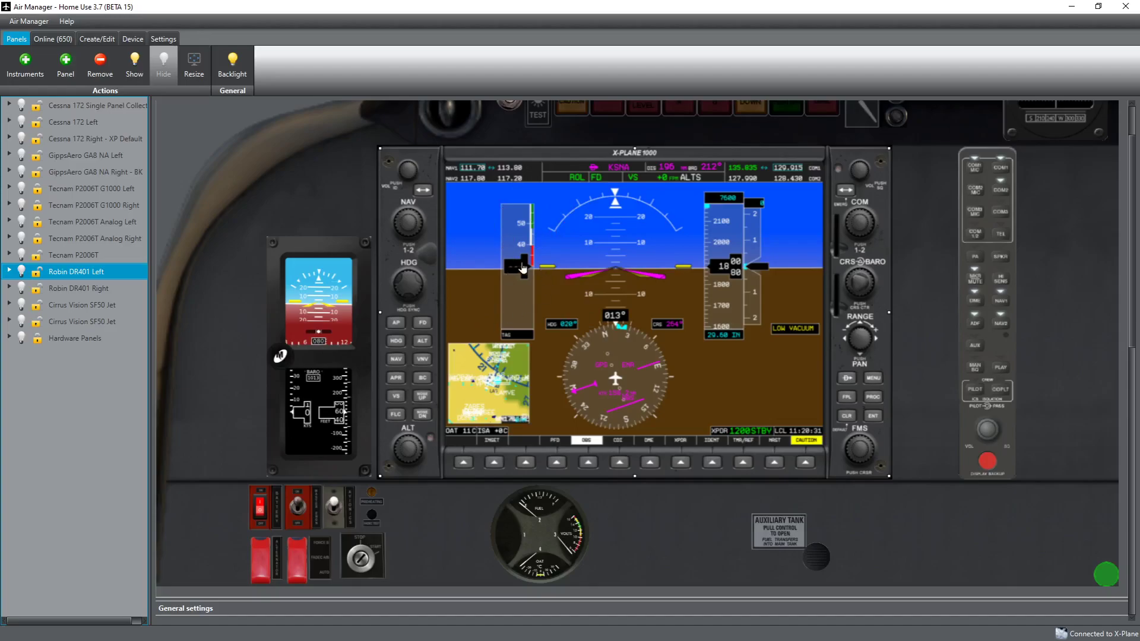
pyautogui.scroll(-15, 332, 455)
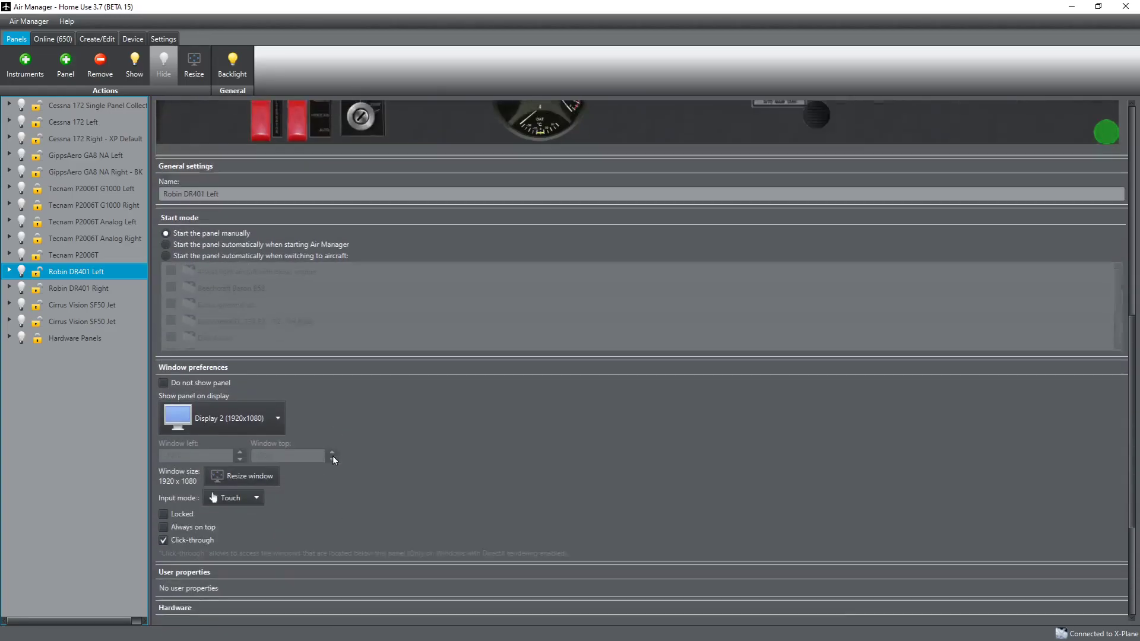
pyautogui.scroll(-2, 267, 492)
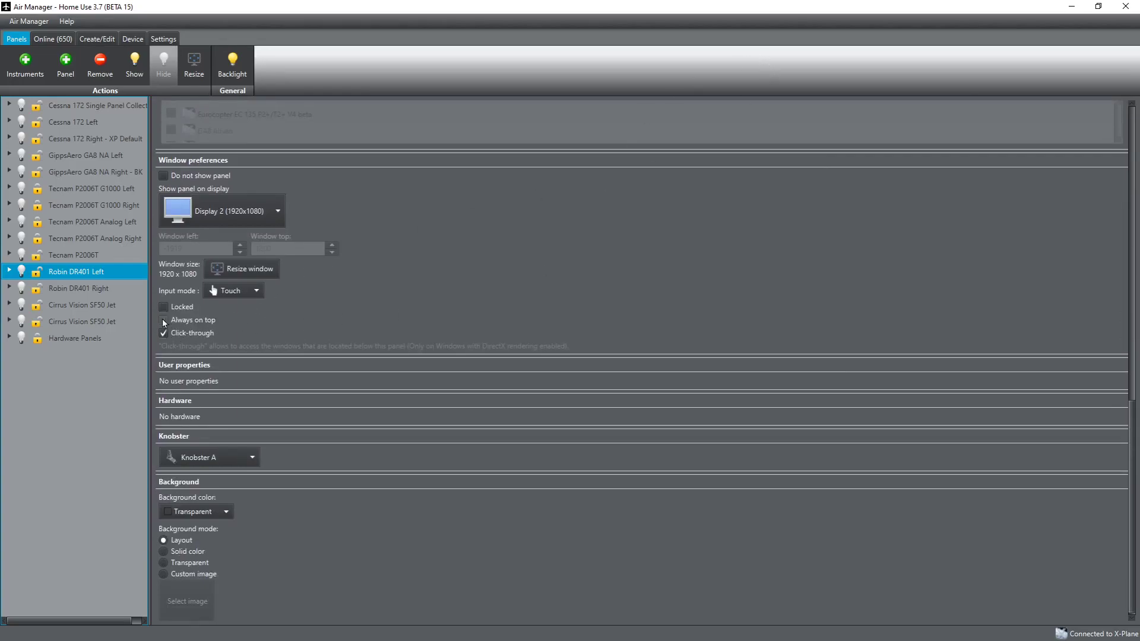
pyautogui.moveTo(618, 7); pyautogui.dragTo(1139, 15)
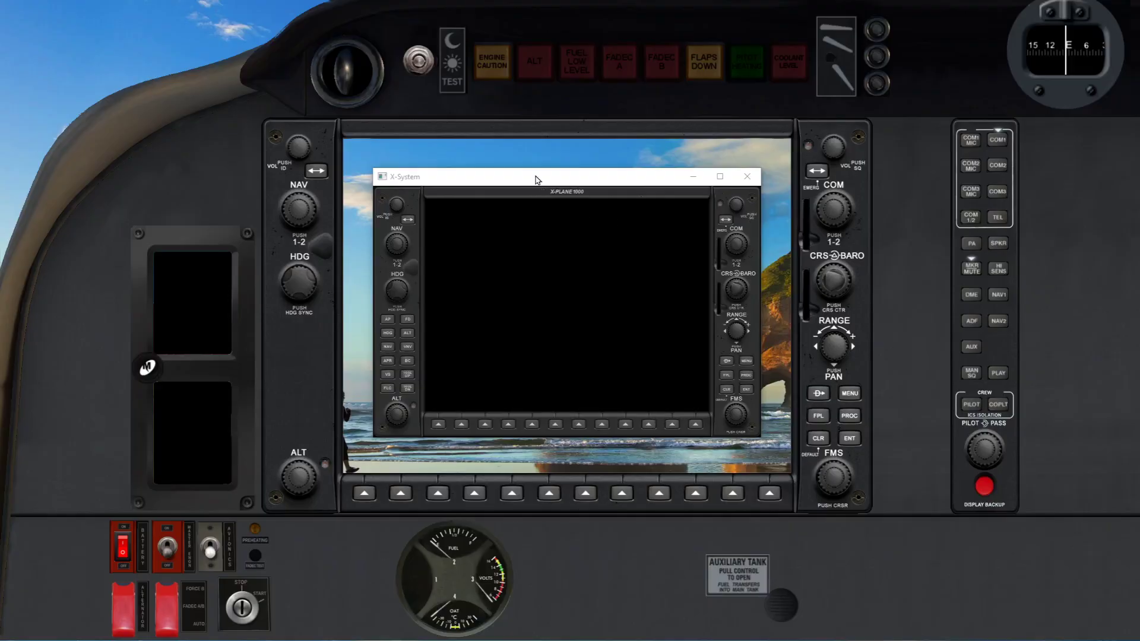
# Step: Place the G1000 window at the top-left corner of the DR401 panel's screen cutout
pyautogui.moveTo(536, 178); pyautogui.dragTo(425, 111)
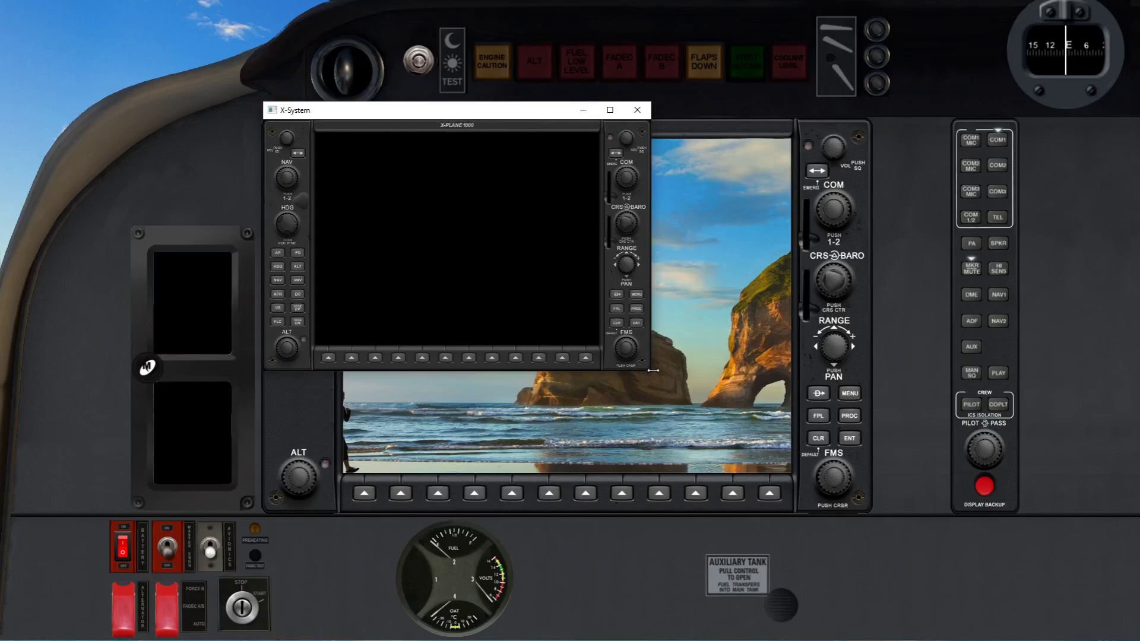
# Step: Enlarge the G1000 window from its bottom-right corner and trim its left edge to match the cutout
pyautogui.moveTo(654, 370); pyautogui.dragTo(817, 475)
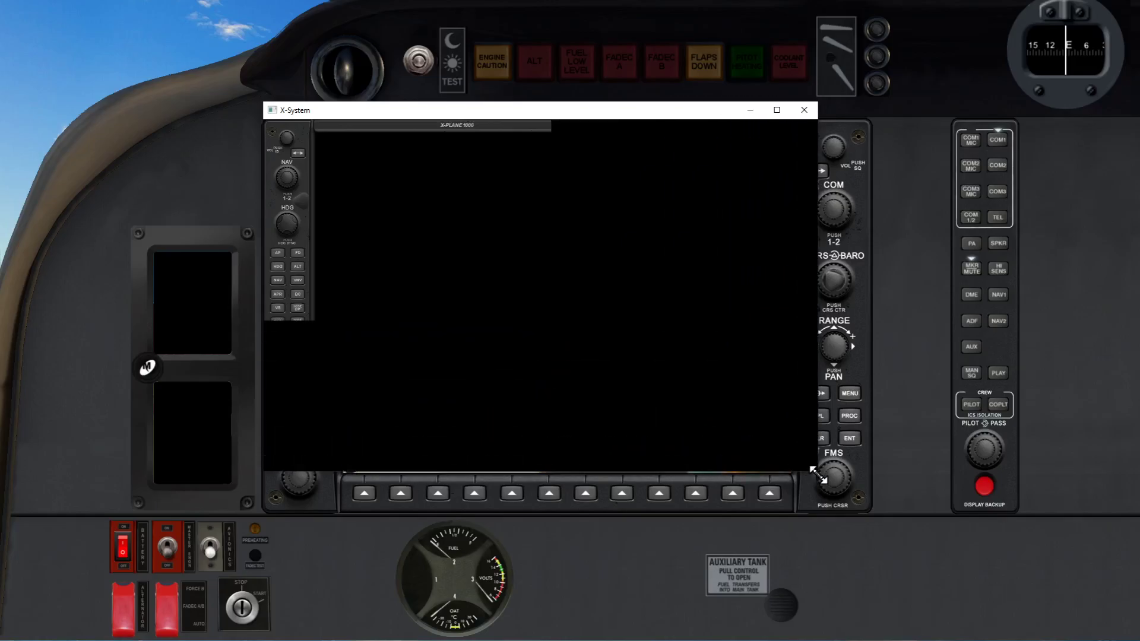
pyautogui.moveTo(817, 474); pyautogui.dragTo(873, 518)
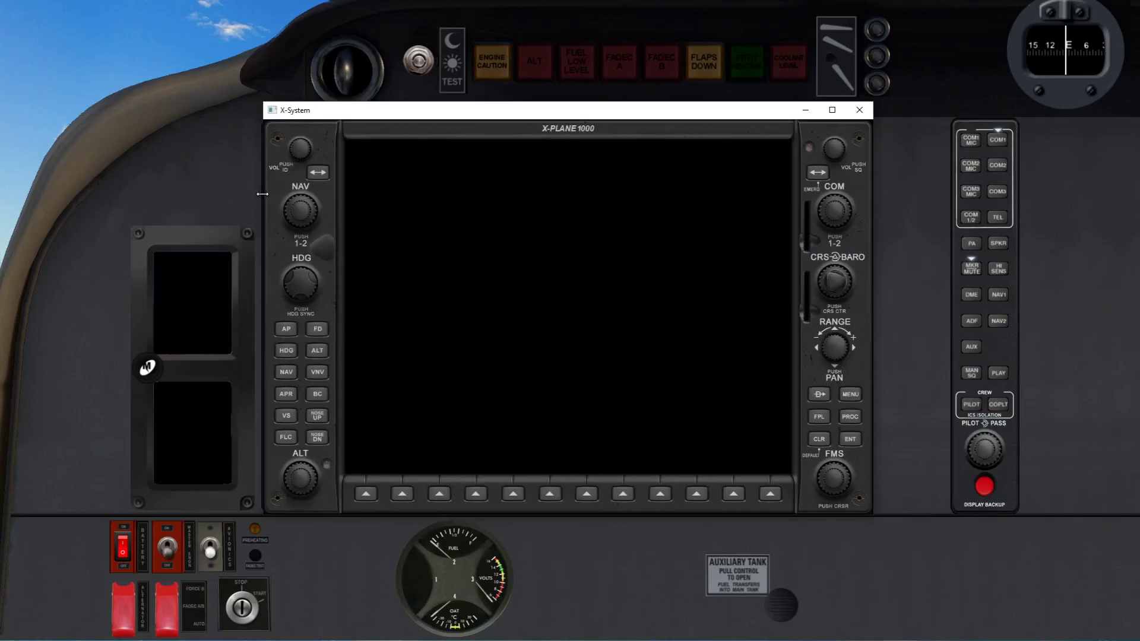
pyautogui.moveTo(263, 194); pyautogui.dragTo(260, 194)
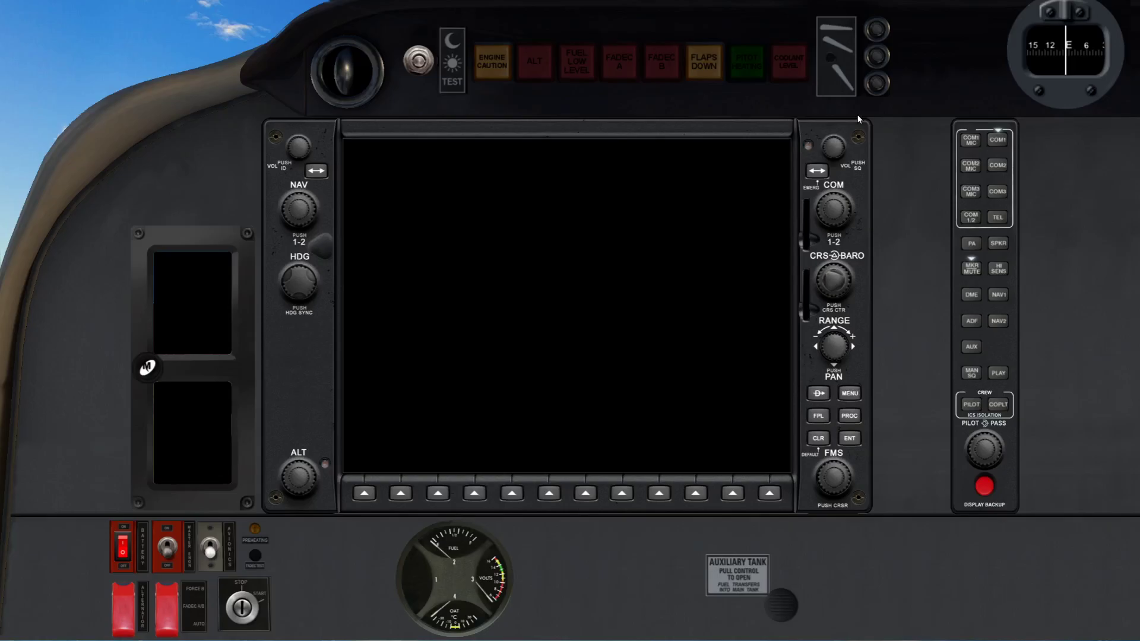
# Step: Enable Locked and Always on top for the Robin DR401 Left panel, then close the panel
pyautogui.click(553, 277)
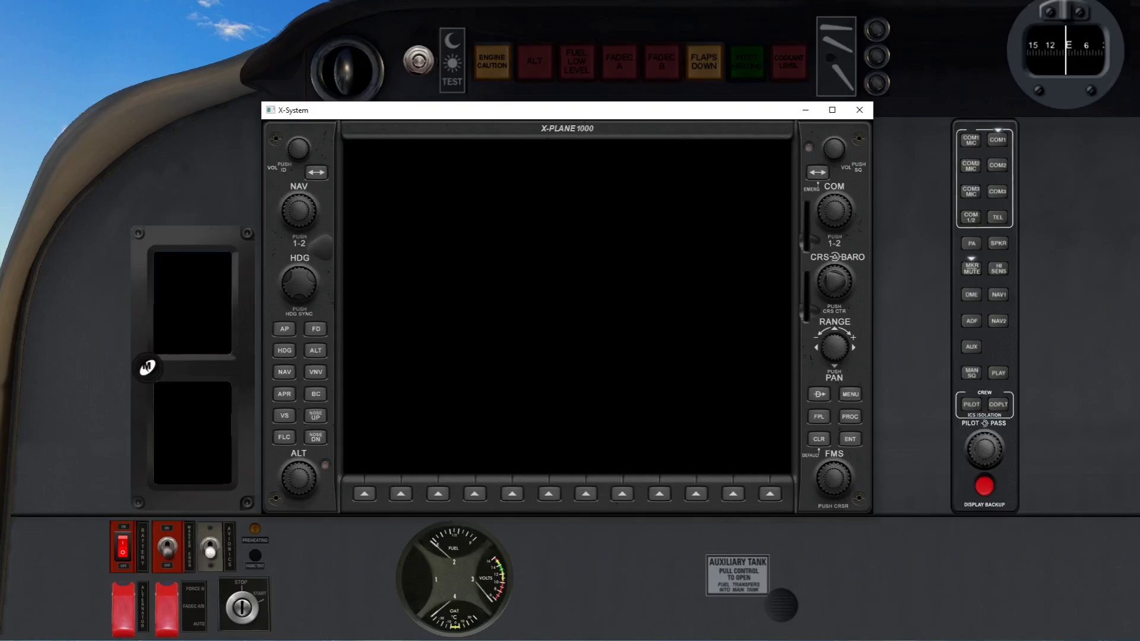
pyautogui.hotkey('alt', 'Tab')
pyautogui.moveTo(439, 95); pyautogui.dragTo(400, 103)
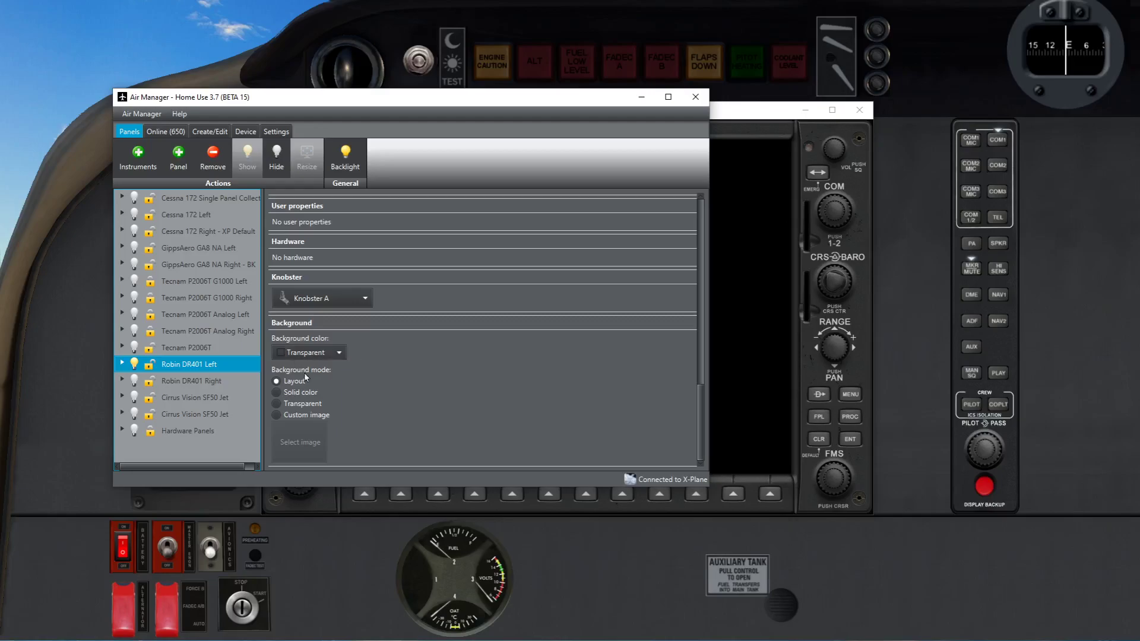
pyautogui.scroll(3, 313, 391)
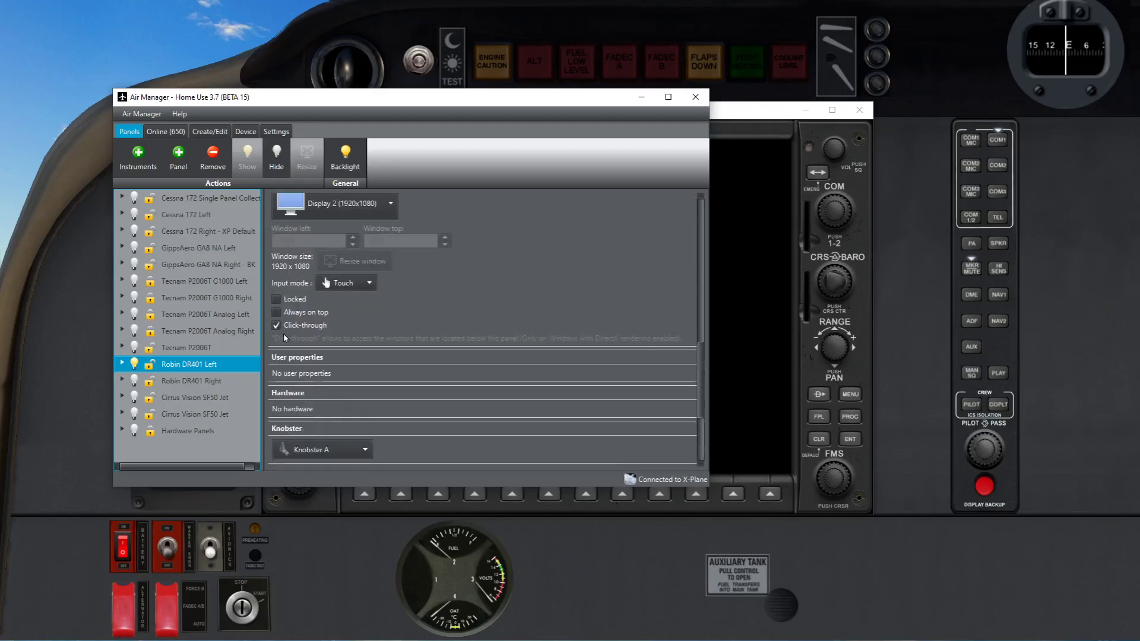
pyautogui.click(278, 300)
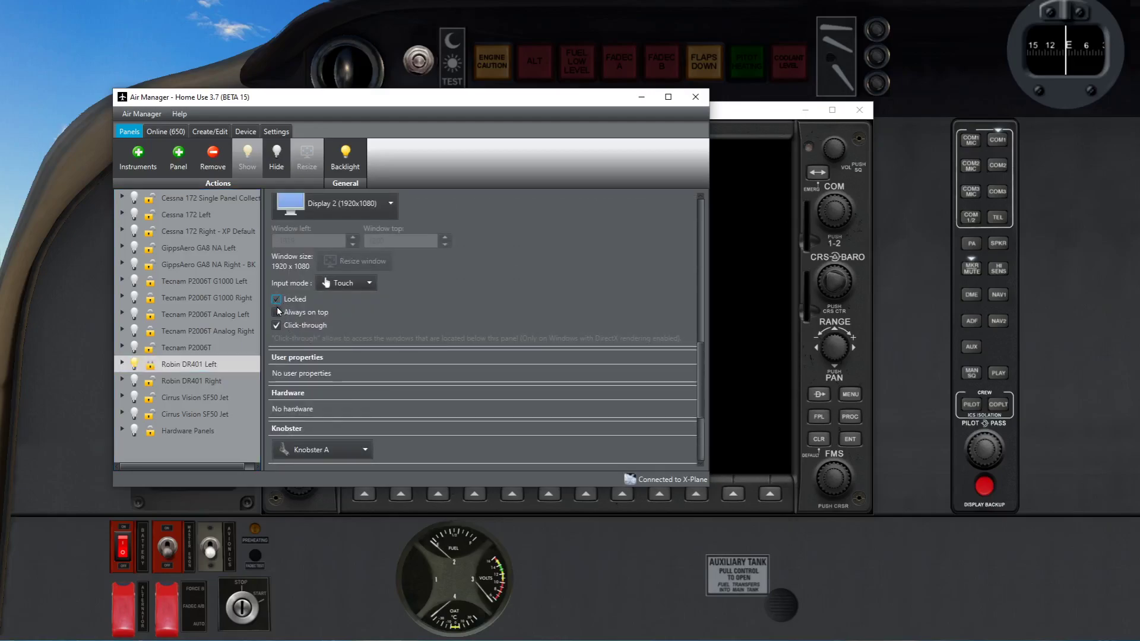
pyautogui.click(278, 313)
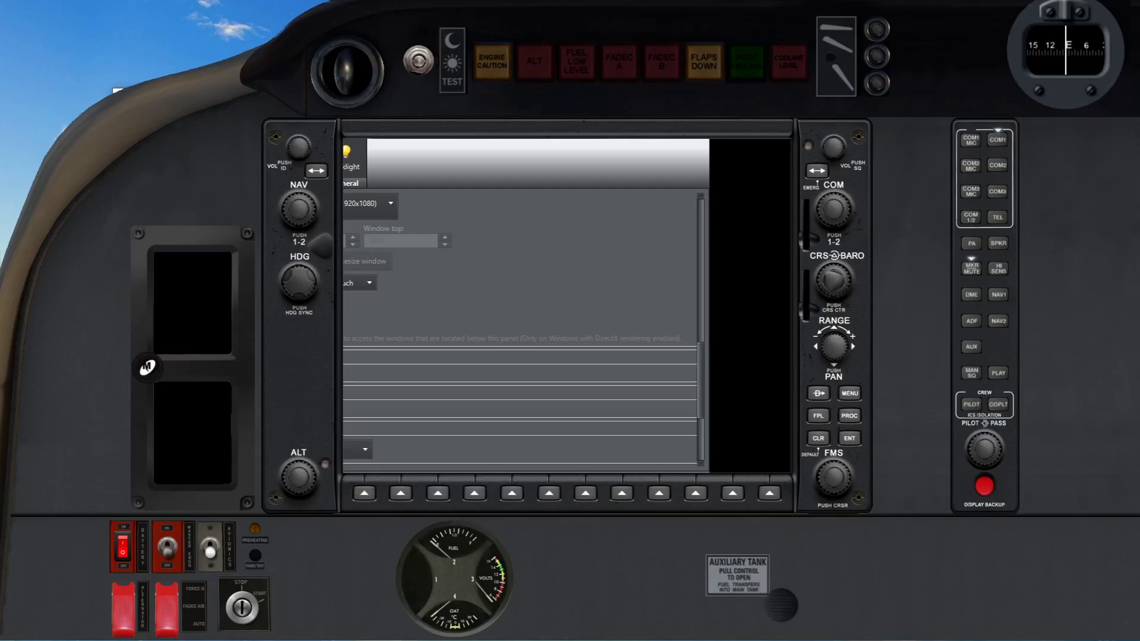
pyautogui.rightClick(1033, 223)
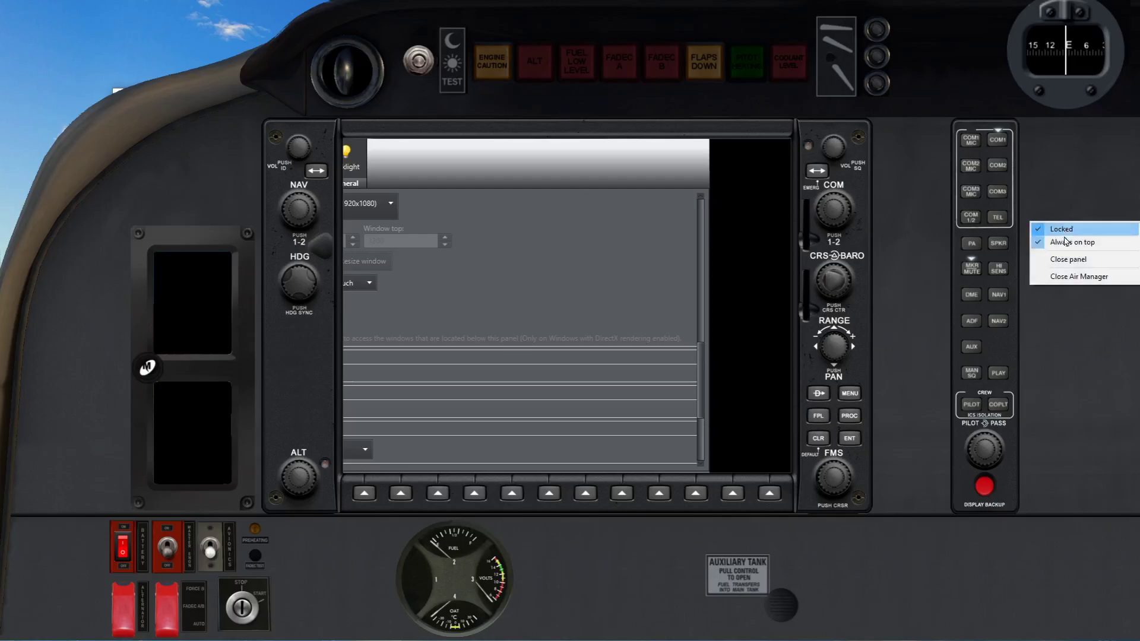
pyautogui.click(1063, 258)
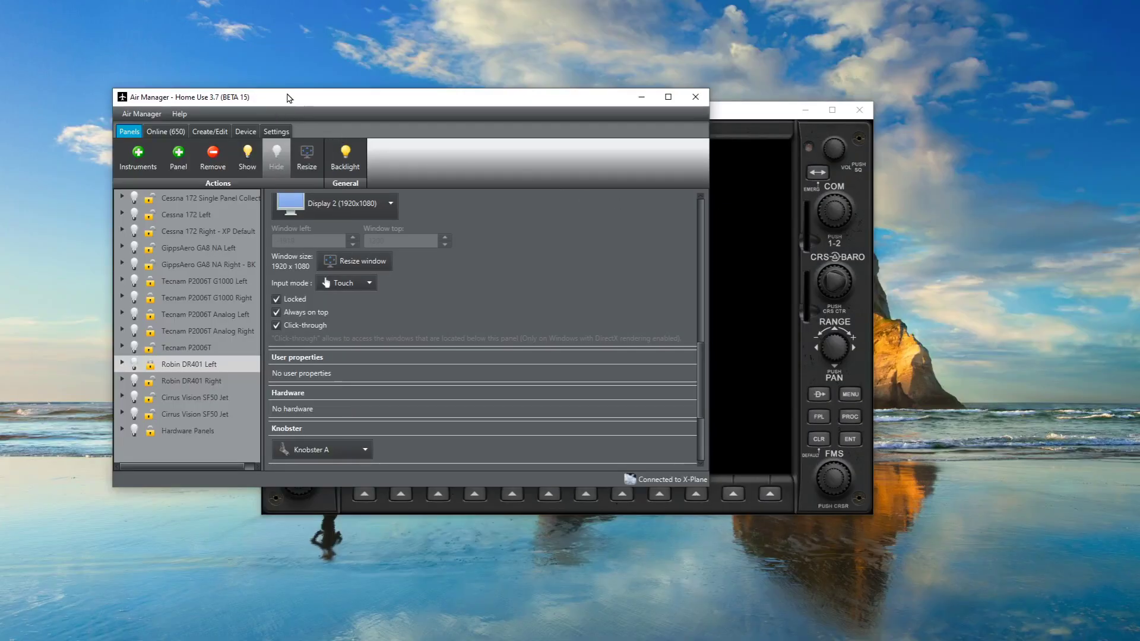
# Step: Move Air Manager off screen so the DR401 panel shows the live G1000 display
pyautogui.moveTo(276, 101); pyautogui.dragTo(1139, 49)
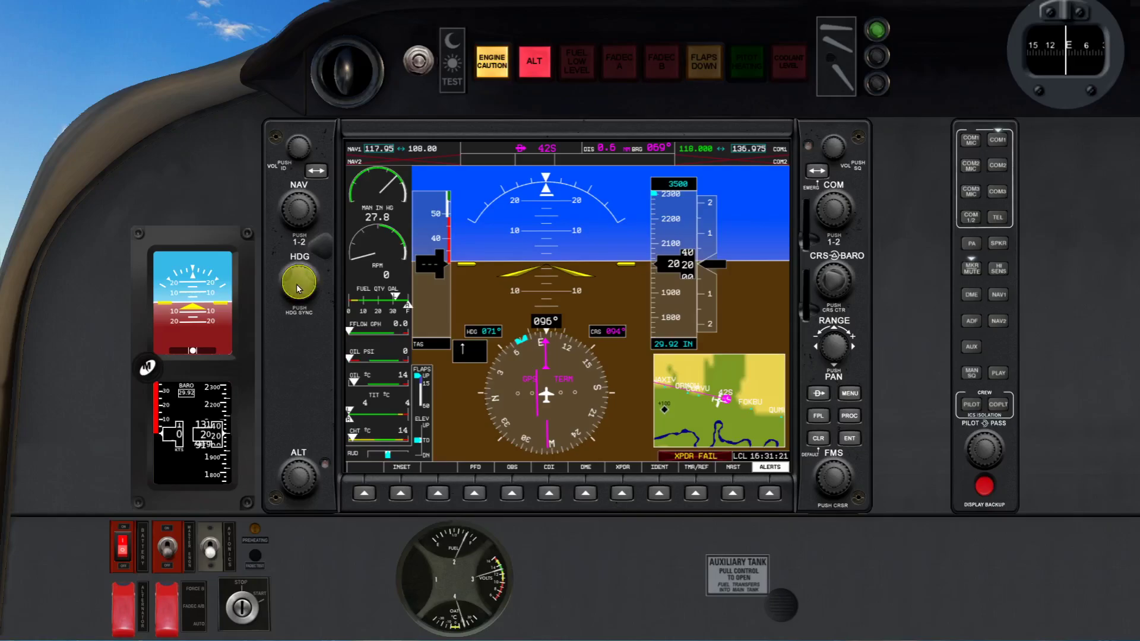
# Step: Turn the G1000 HDG knob to set the heading bug to 061°
pyautogui.scroll(10, 297, 284)
pyautogui.scroll(-10, 297, 284)
pyautogui.scroll(-6, 297, 284)
# Step: In the PFD settings, switch the wind display to option 3, then go back
pyautogui.click(474, 494)
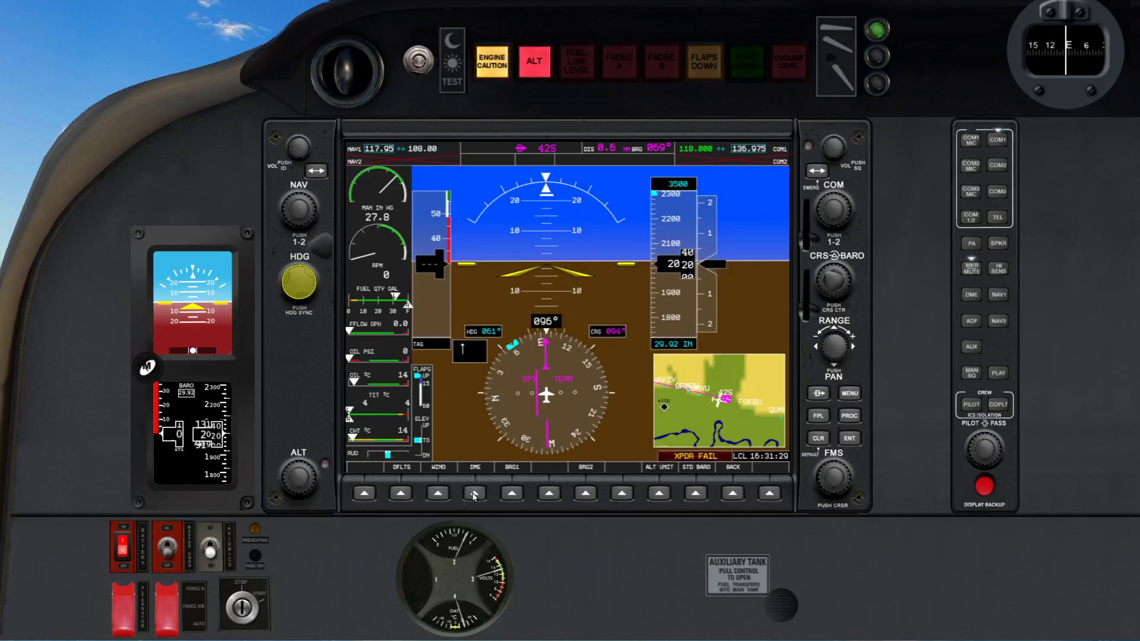
pyautogui.click(438, 493)
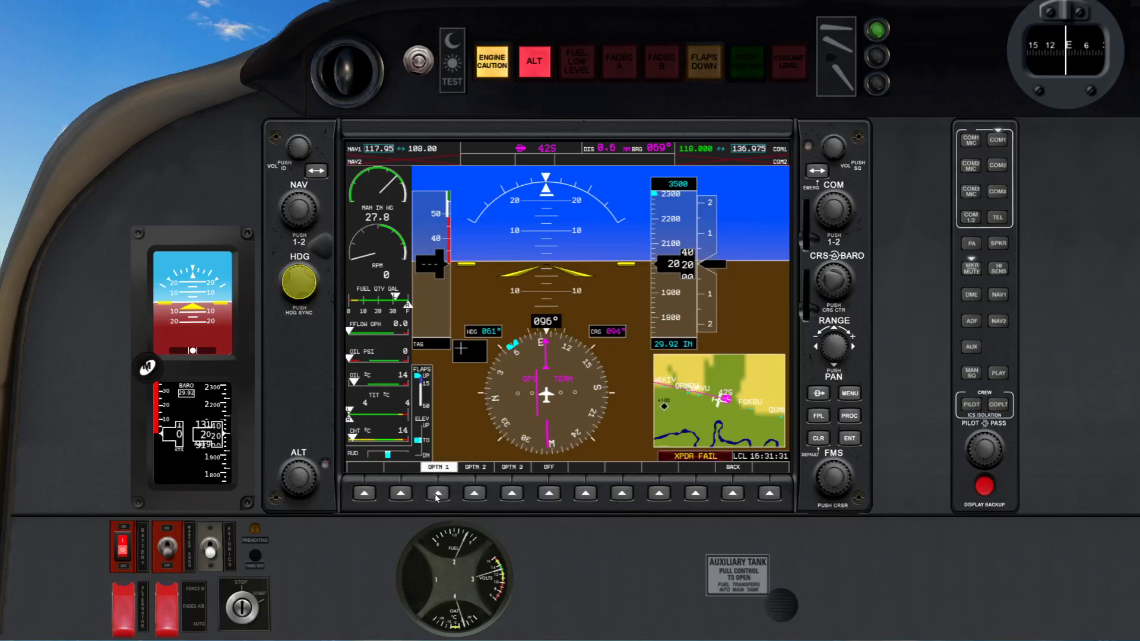
pyautogui.click(474, 495)
pyautogui.click(508, 498)
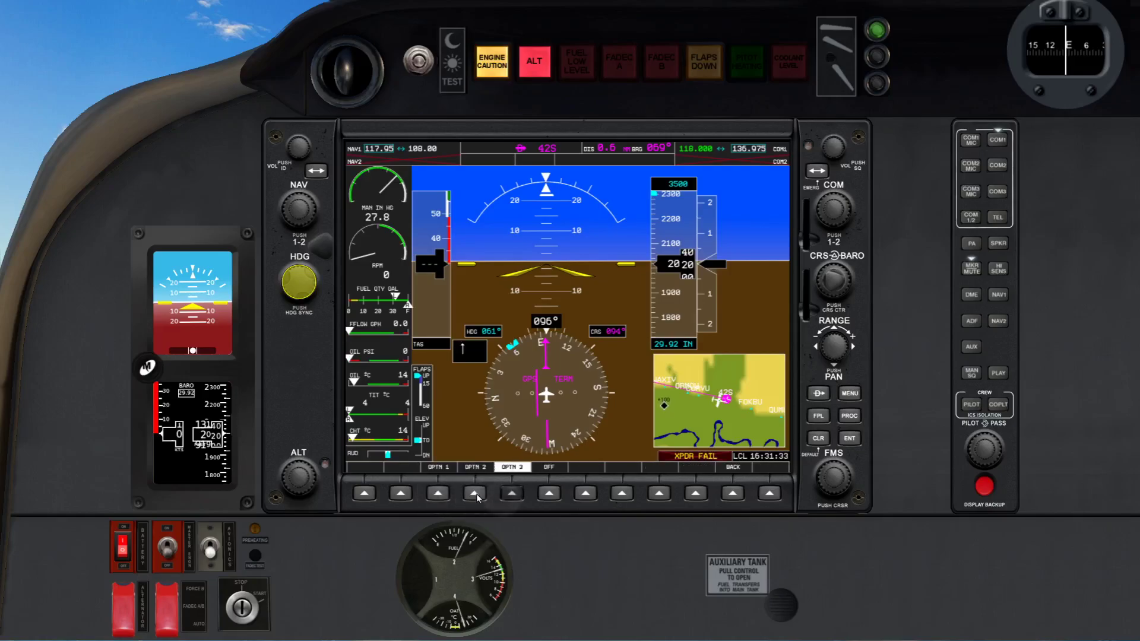
pyautogui.click(733, 494)
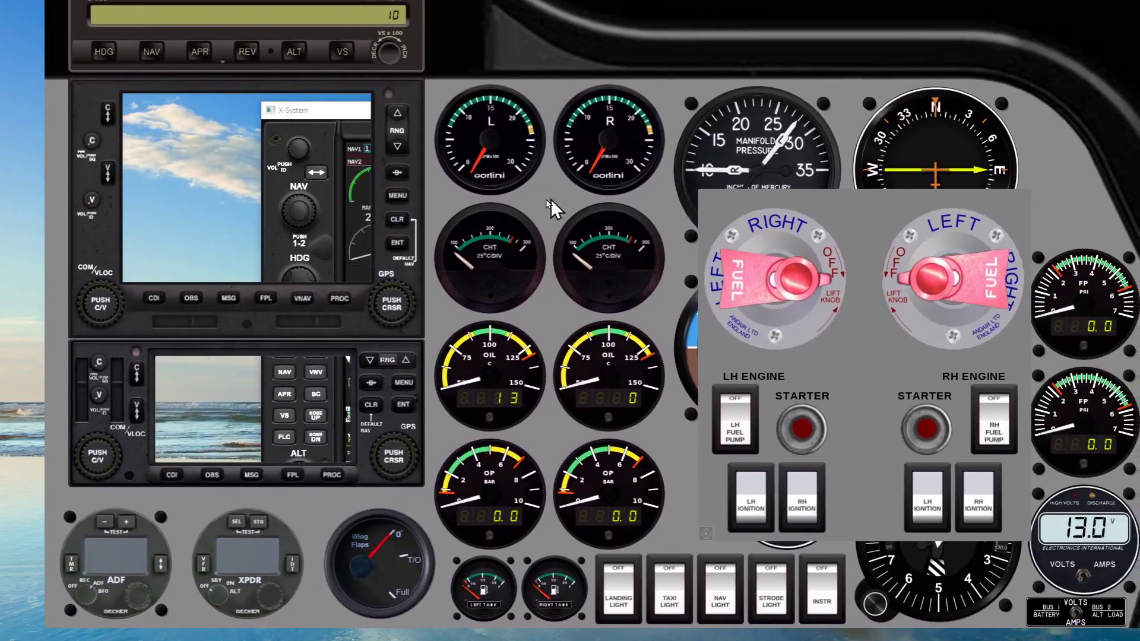
pyautogui.moveTo(551, 198); pyautogui.dragTo(508, 212)
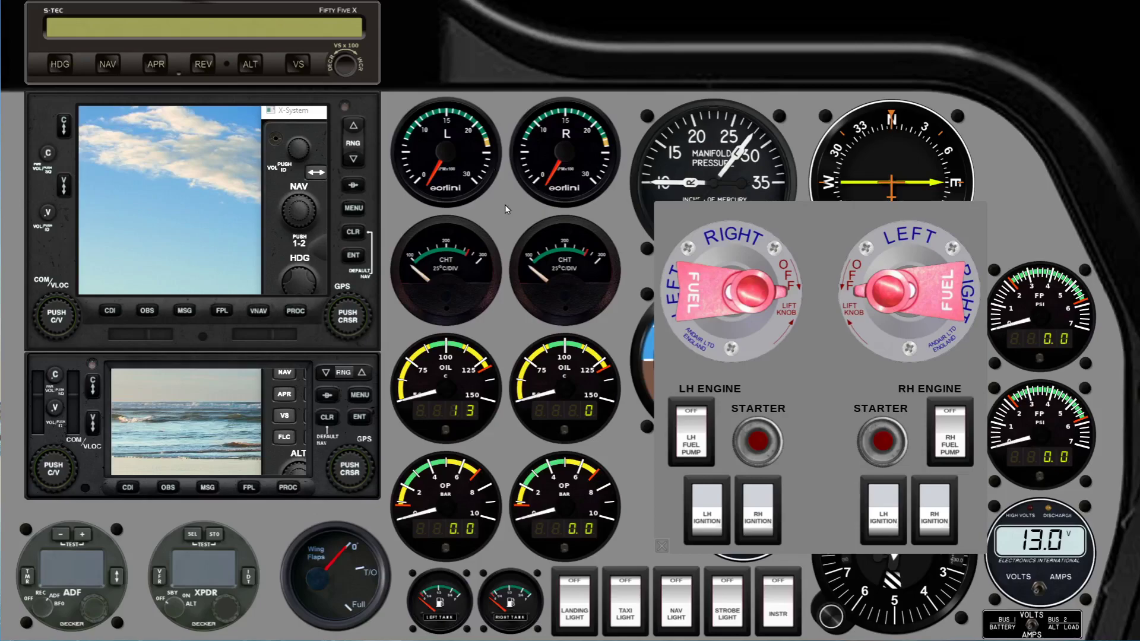
pyautogui.moveTo(503, 205); pyautogui.dragTo(1139, 196)
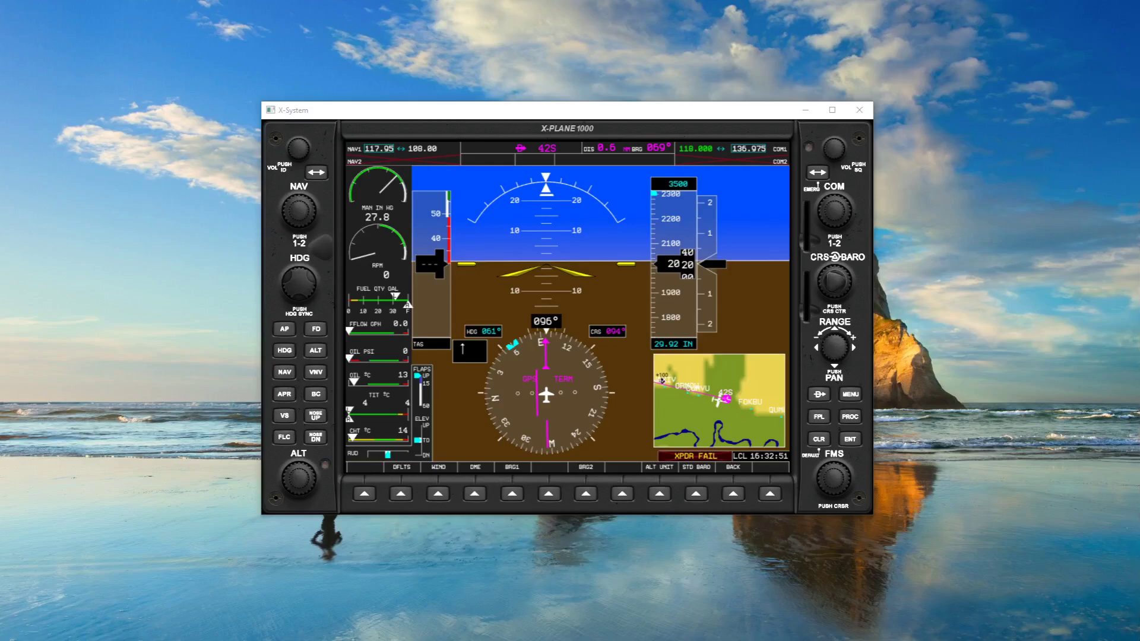